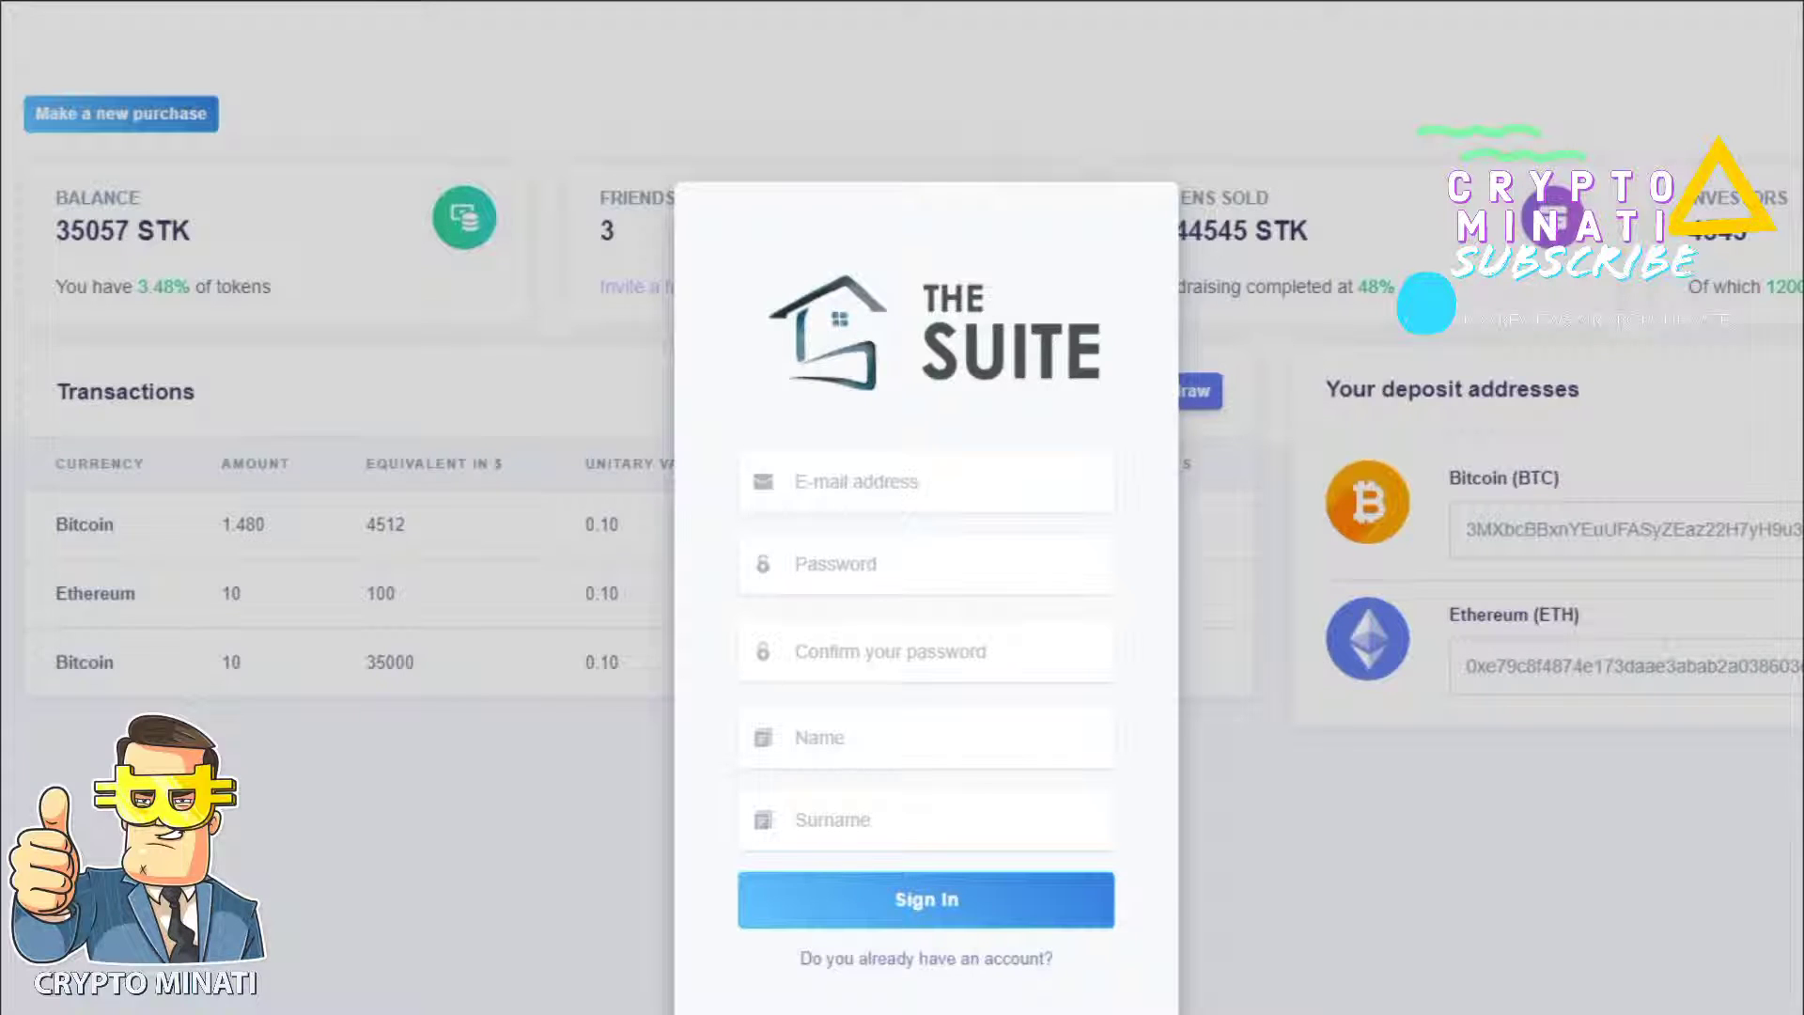
scroll(922, 647, "down", 3)
scroll(922, 646, "down", 3)
scroll(922, 648, "down", 2)
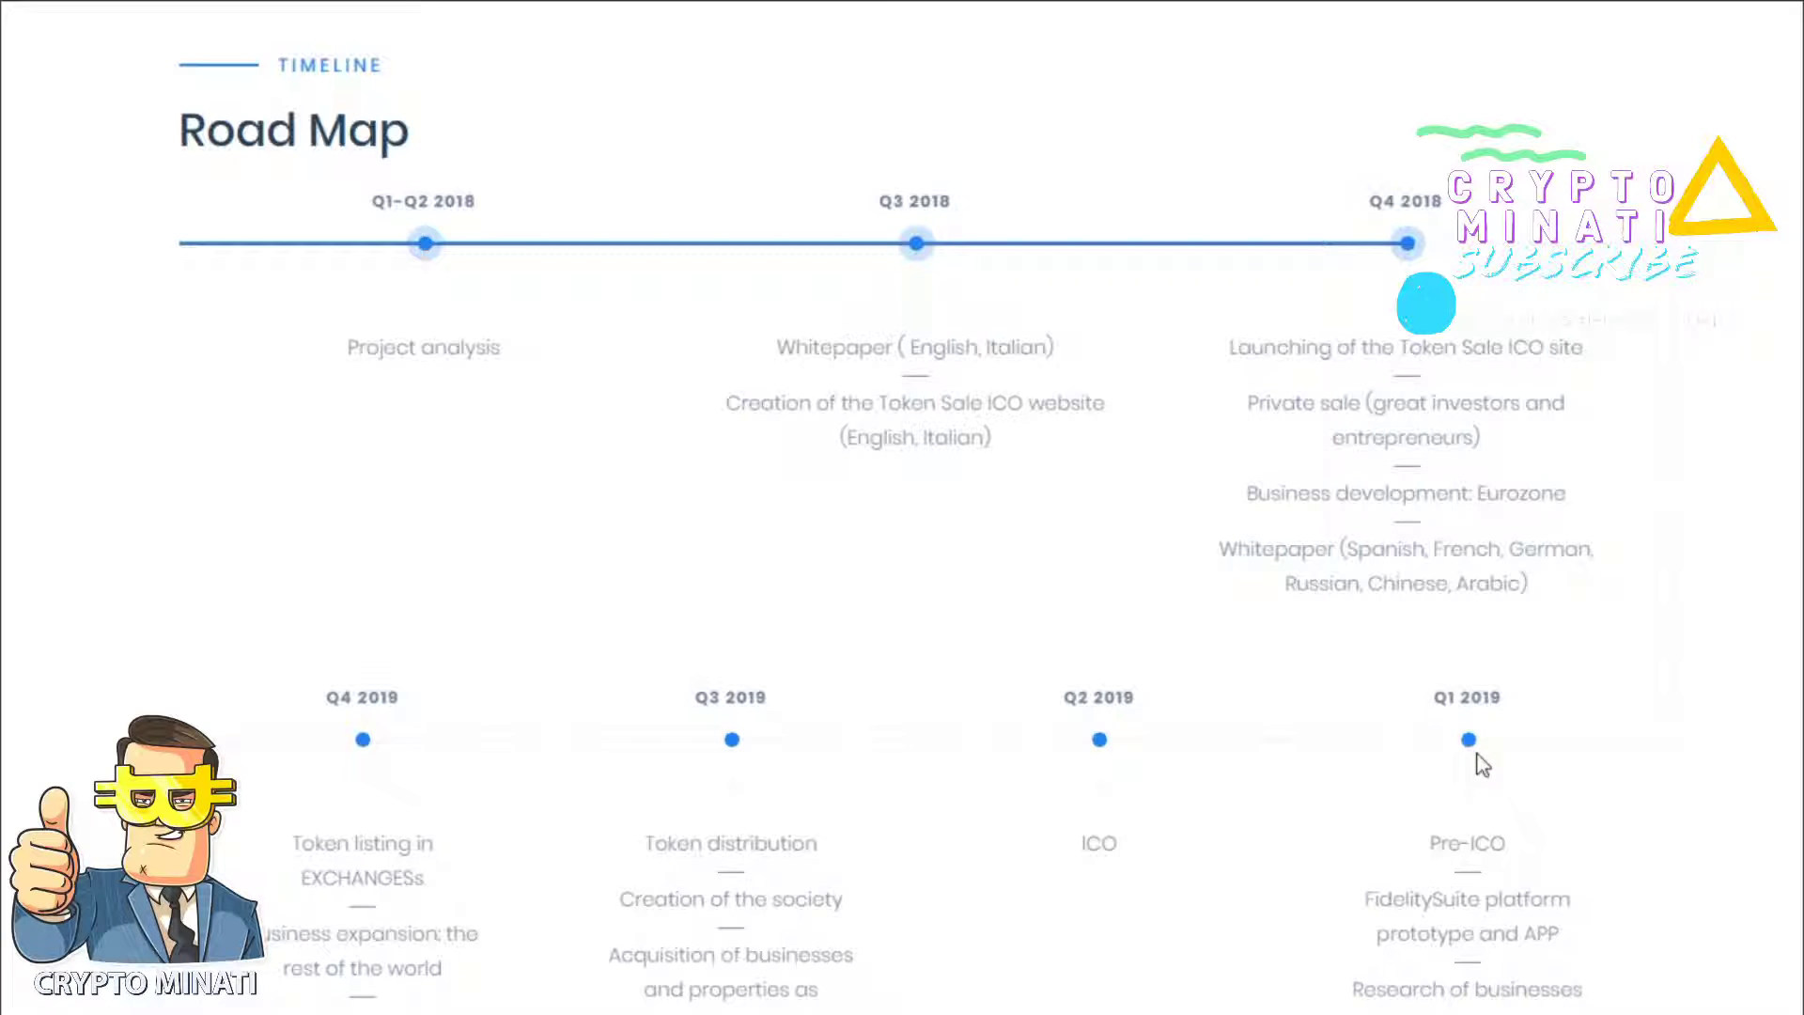
scroll(1325, 892, "down", 1)
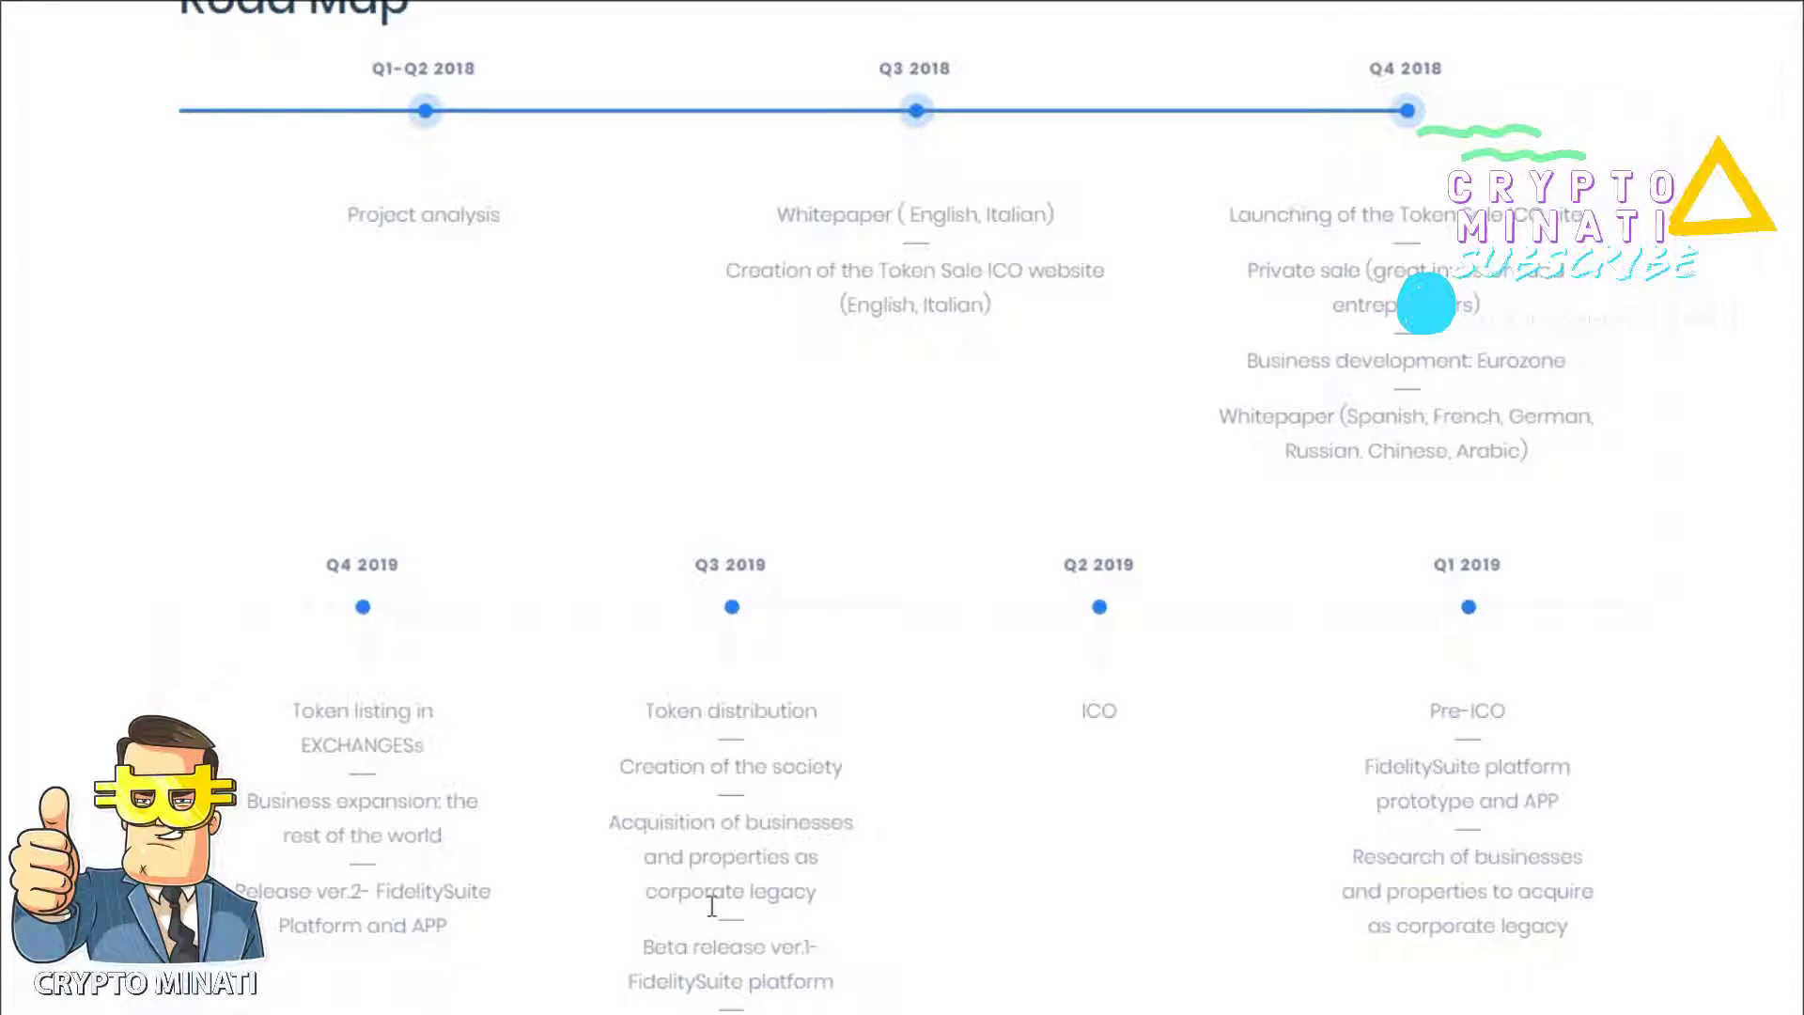
scroll(713, 907, "down", 3)
scroll(711, 907, "down", 5)
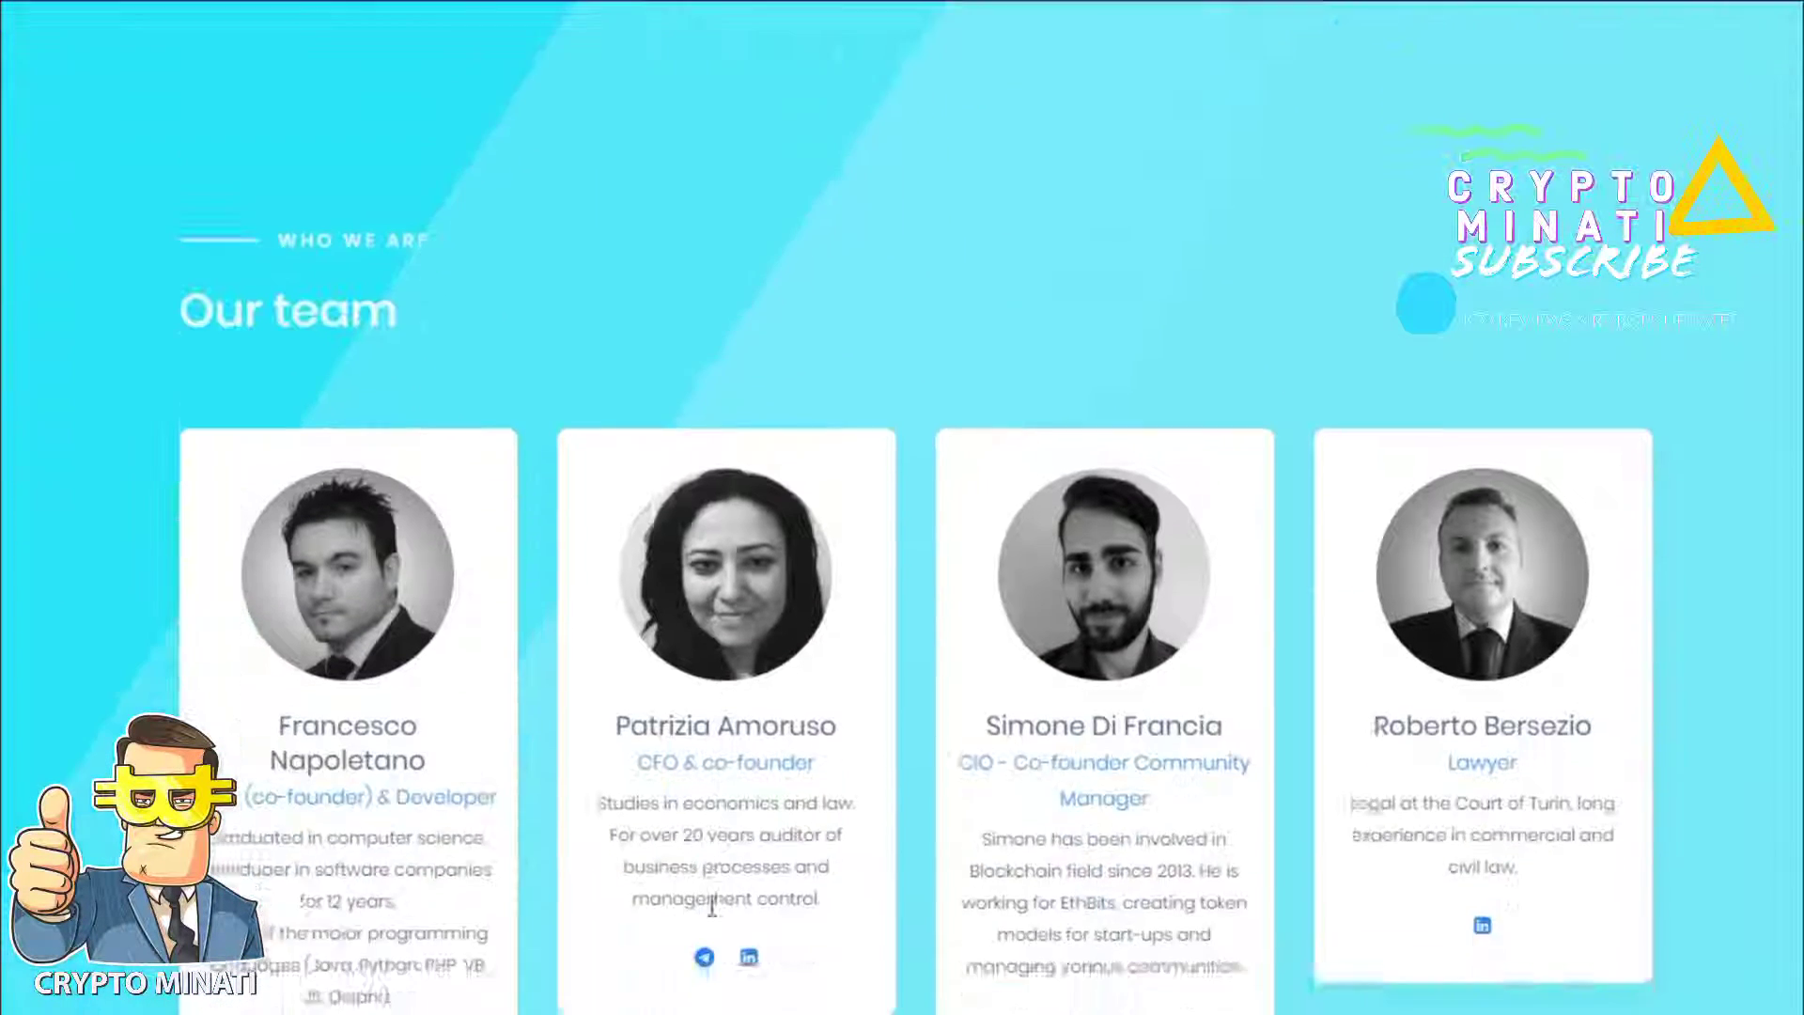
scroll(712, 906, "down", 1)
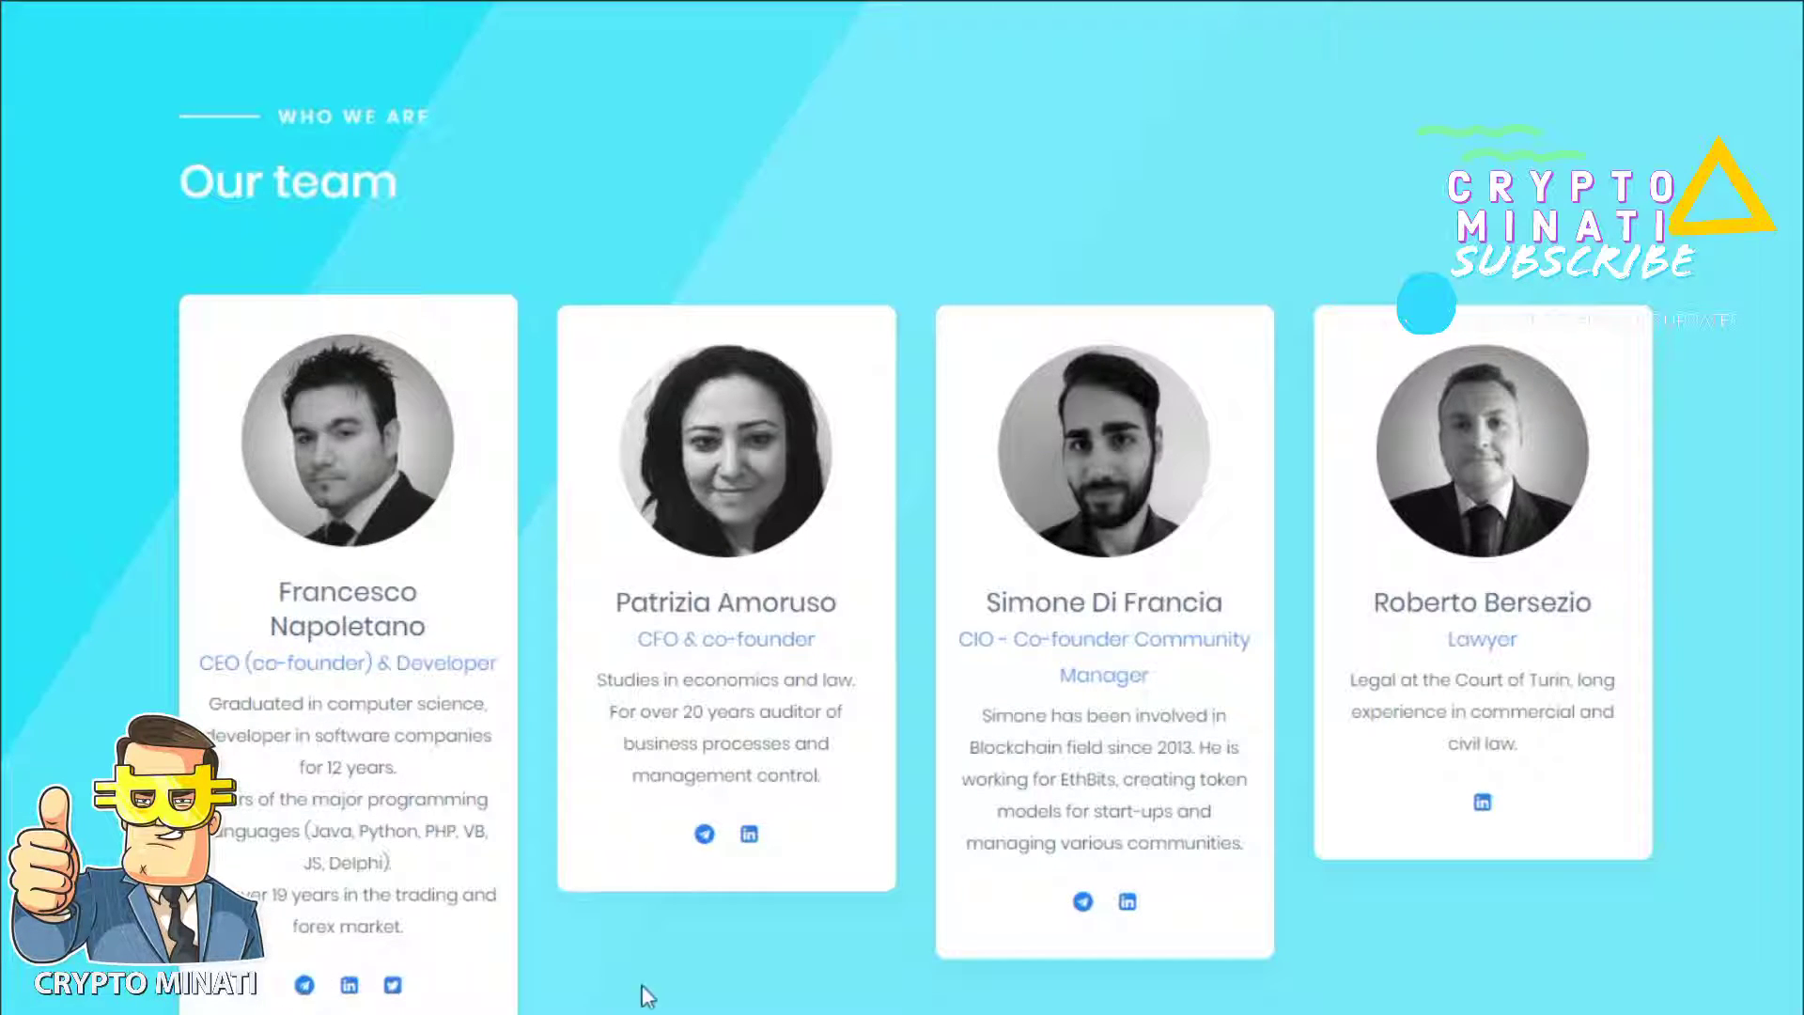
scroll(653, 996, "down", 3)
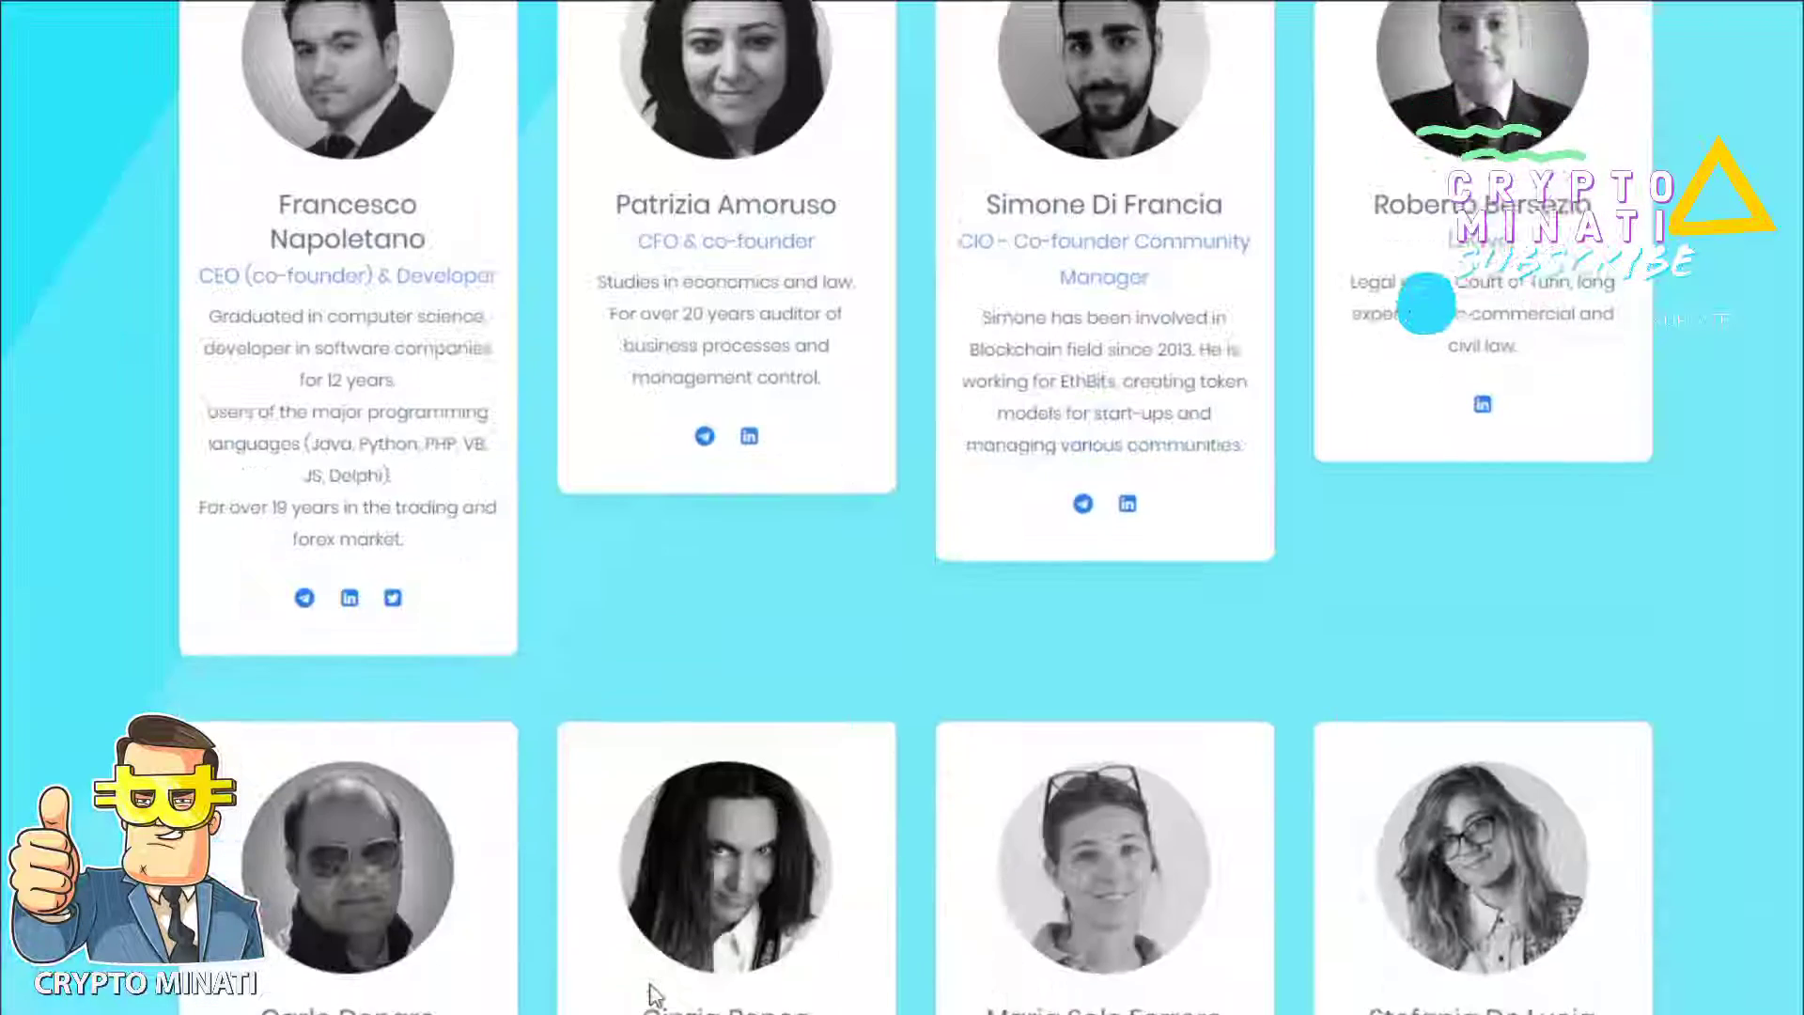
scroll(652, 995, "down", 3)
scroll(653, 995, "down", 3)
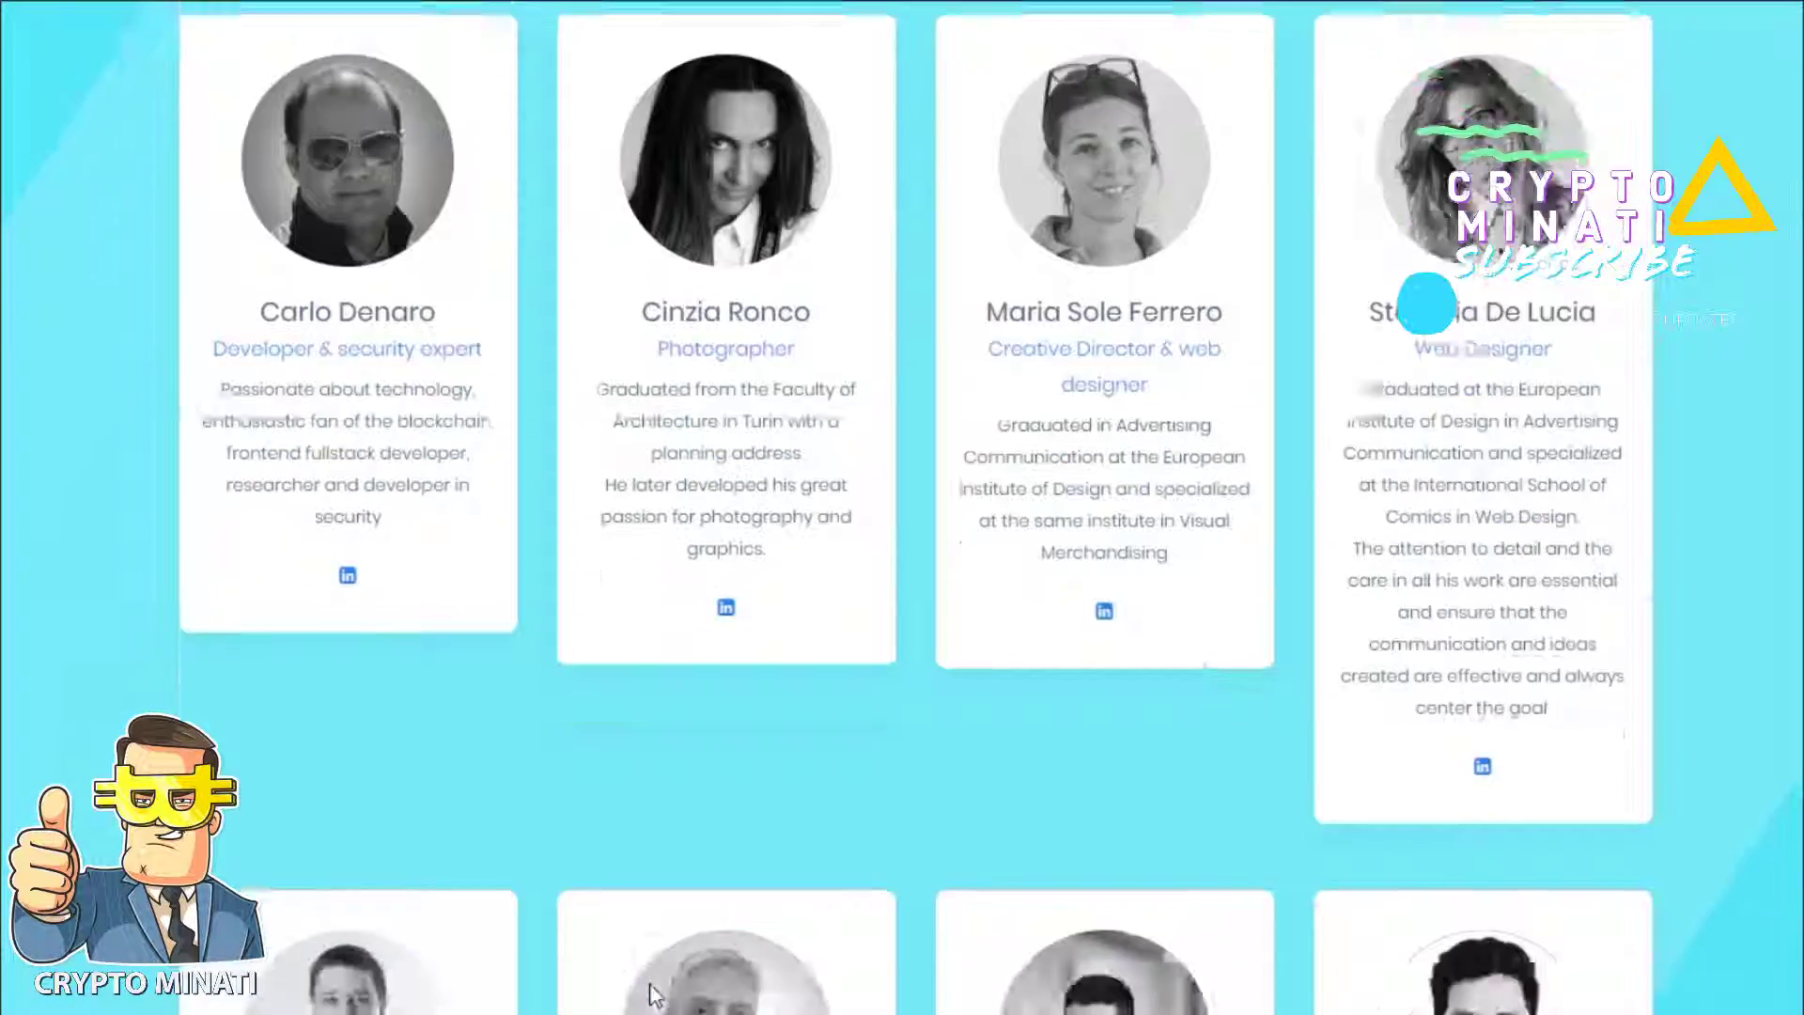
scroll(653, 995, "down", 3)
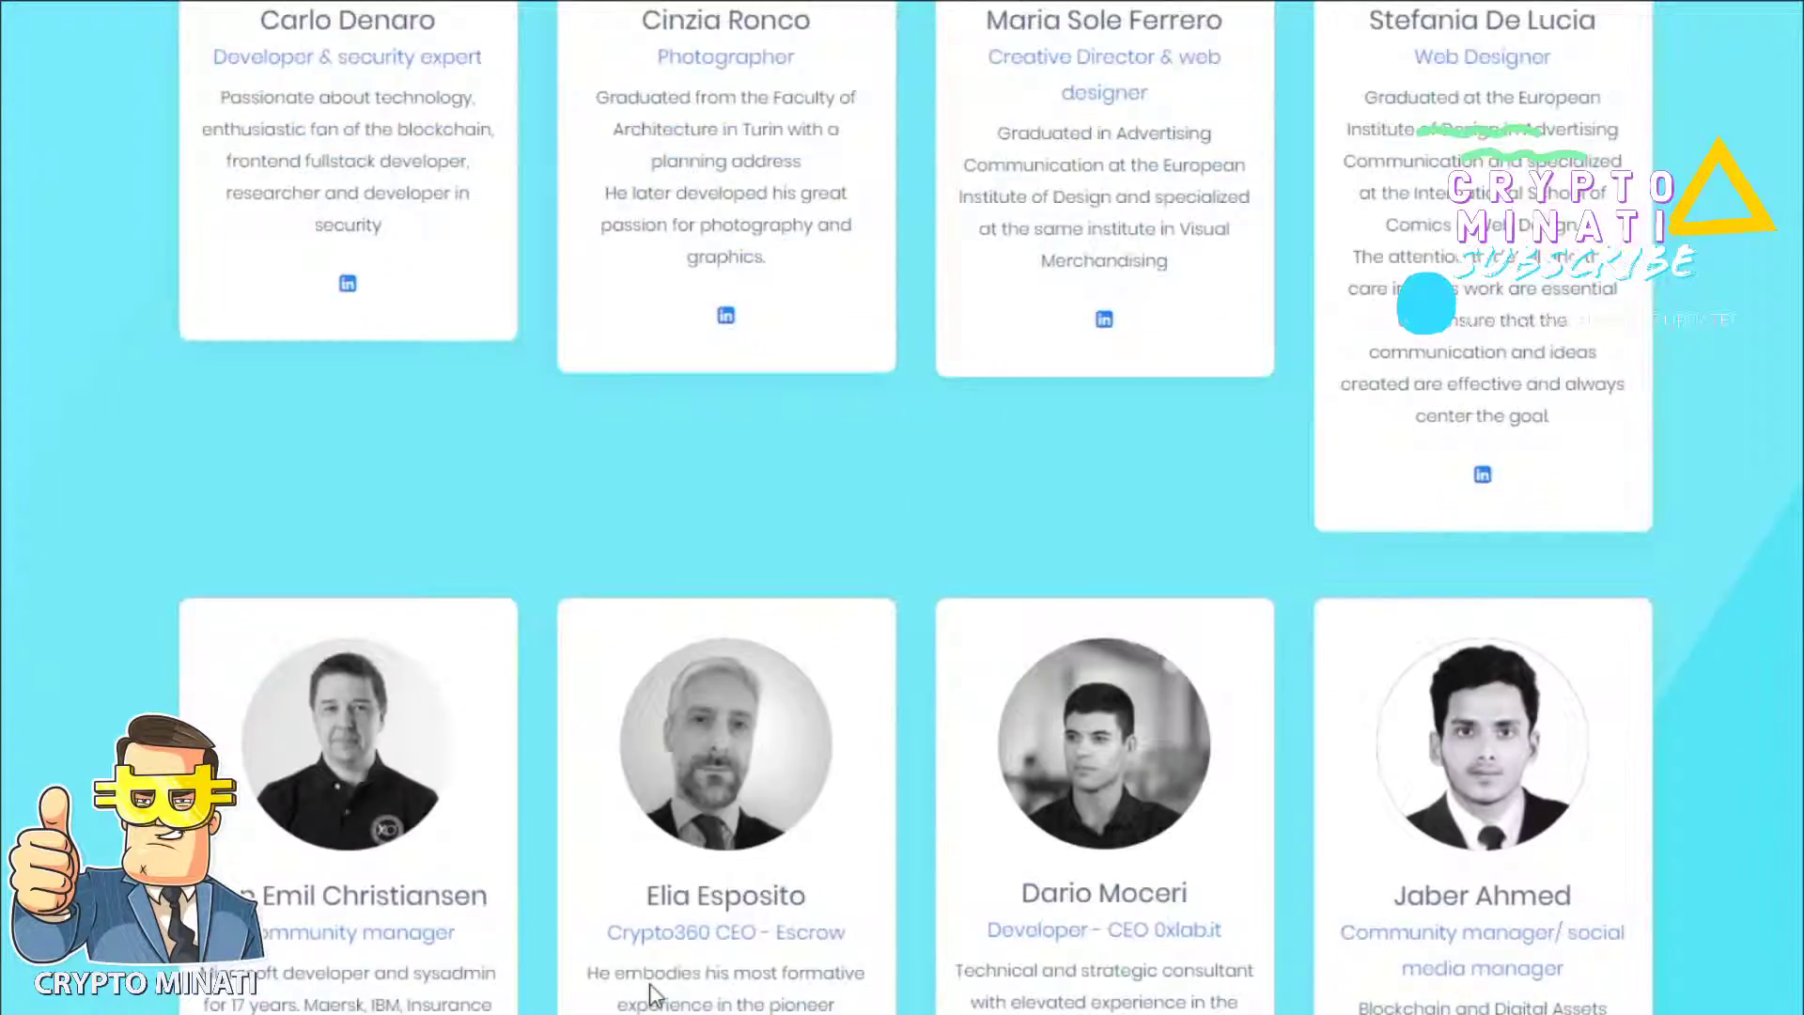
scroll(653, 996, "down", 3)
scroll(653, 995, "down", 3)
scroll(653, 995, "down", 3)
scroll(653, 995, "down", 5)
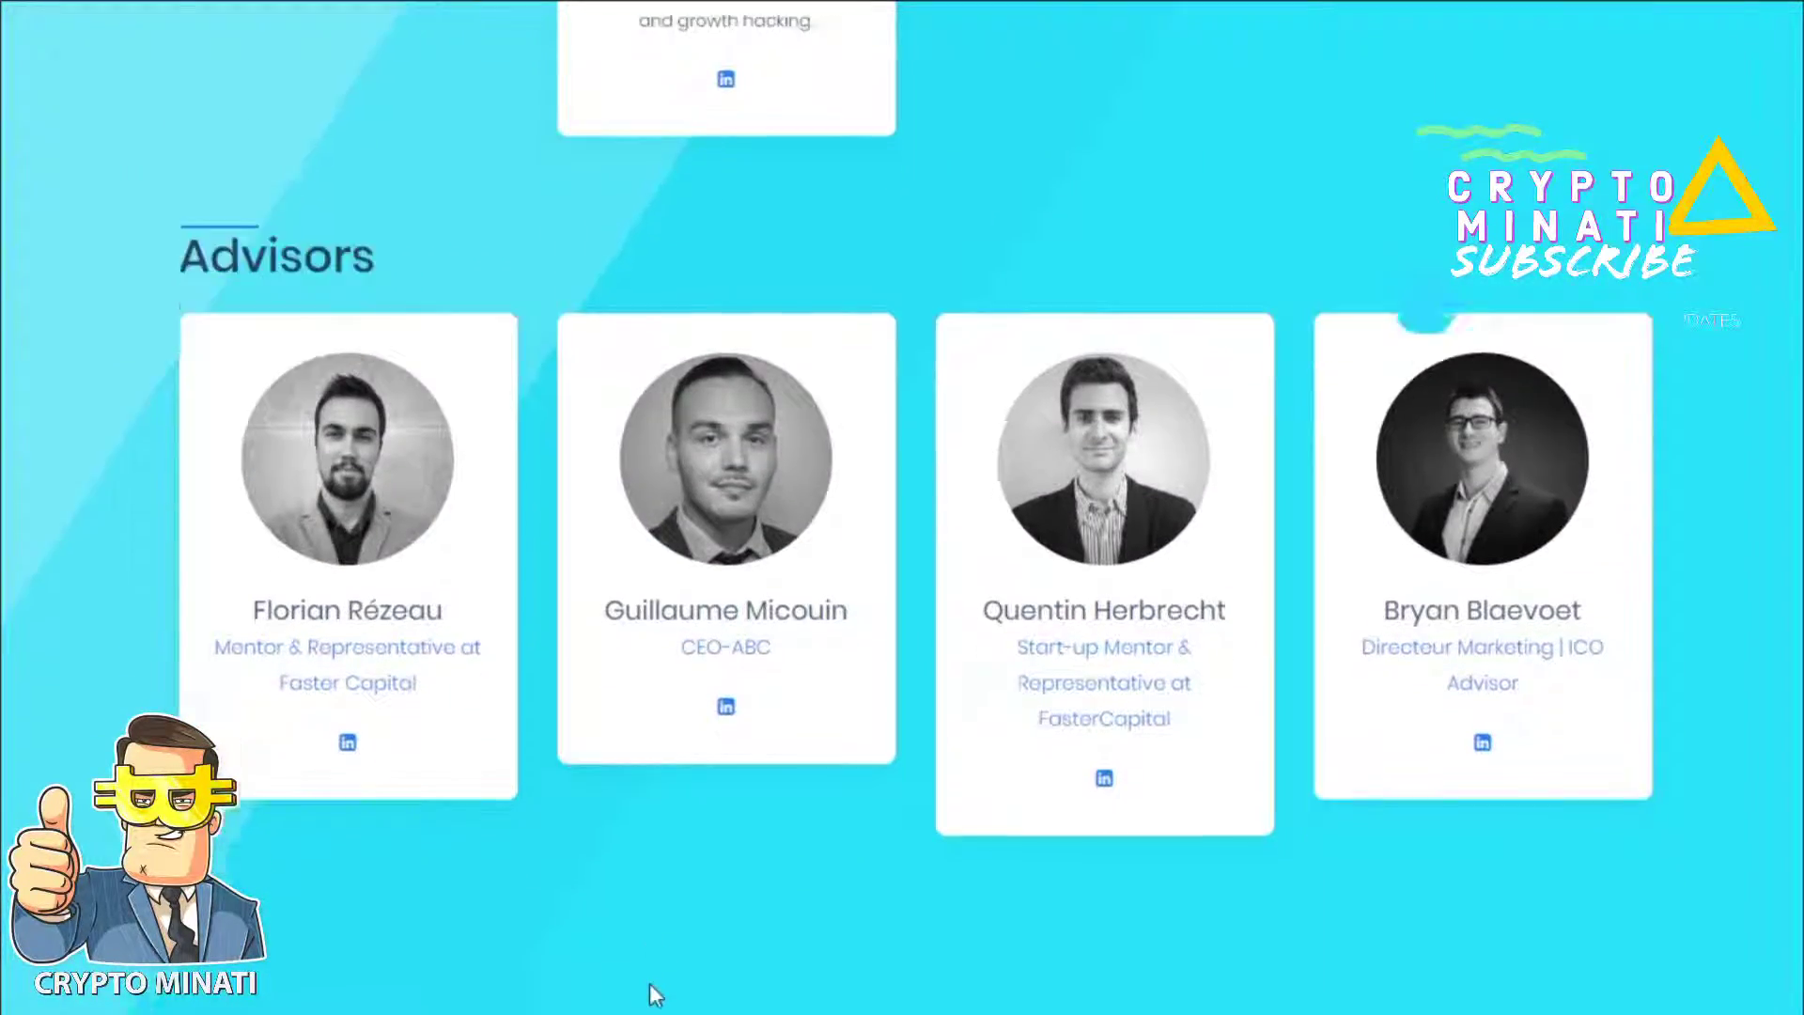
scroll(653, 995, "down", 4)
scroll(652, 996, "down", 5)
scroll(654, 996, "down", 2)
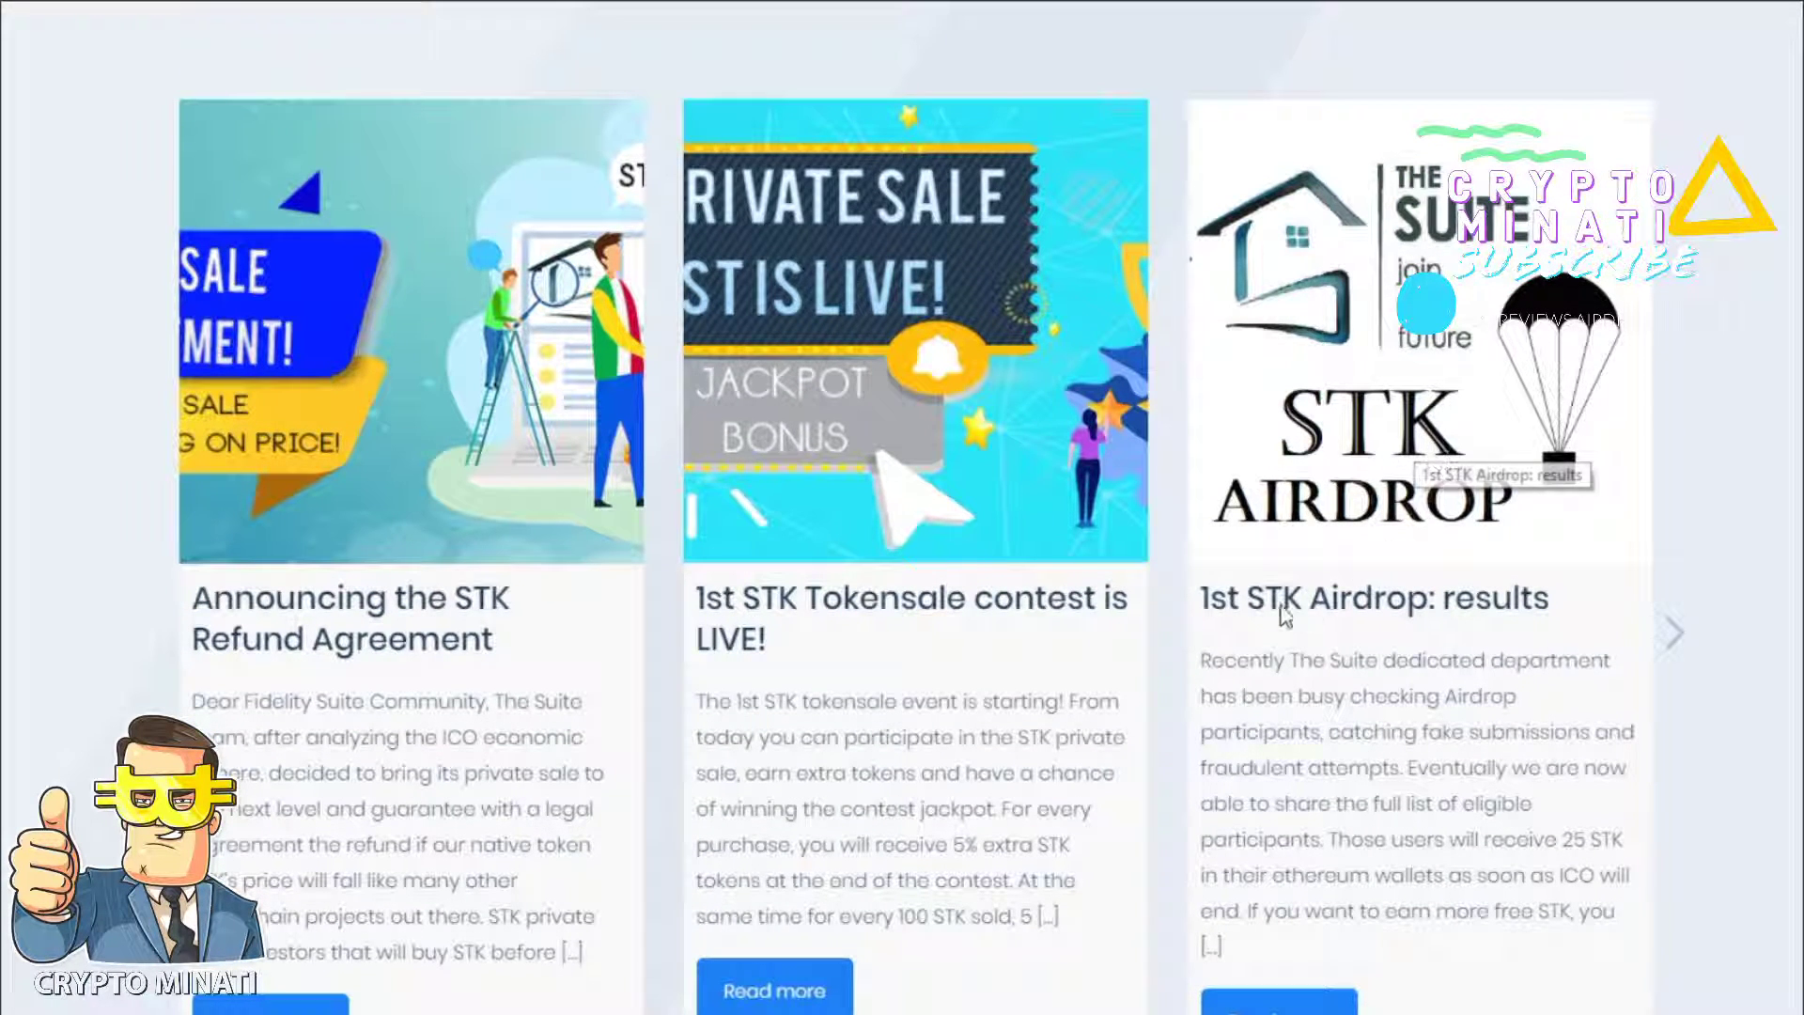
mouse_move(1416, 592)
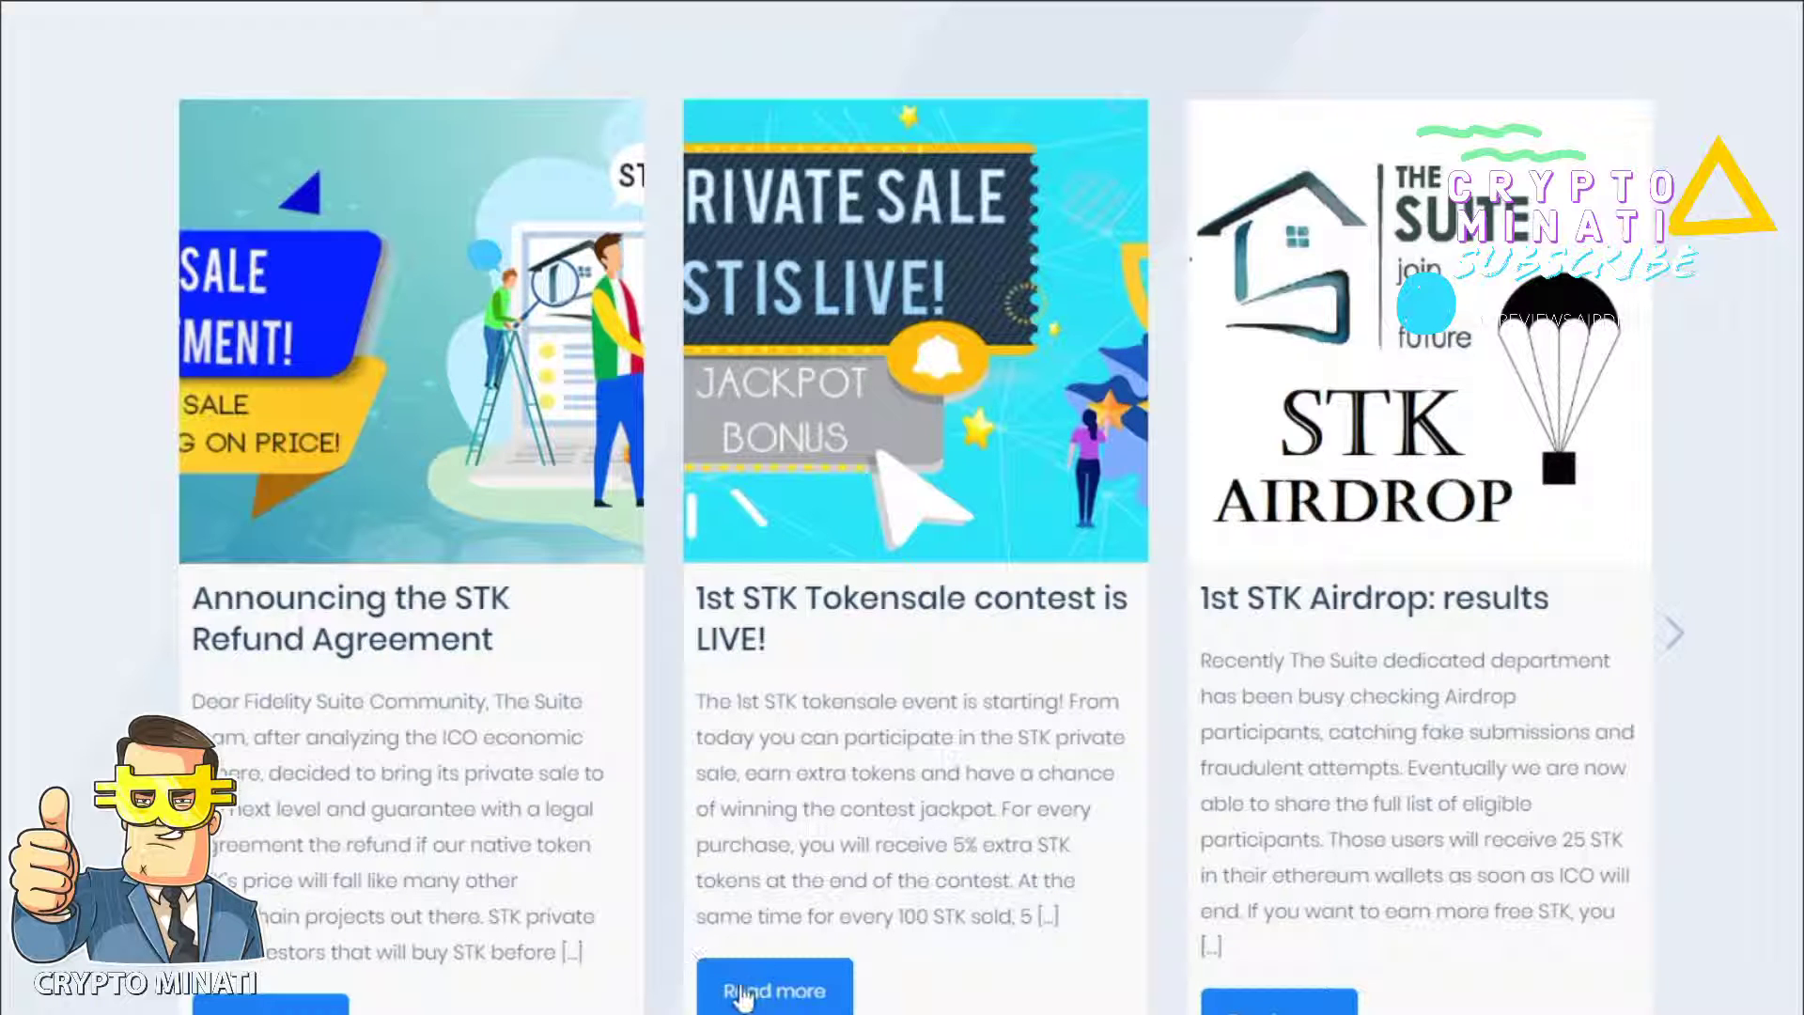
scroll(1081, 793, "down", 5)
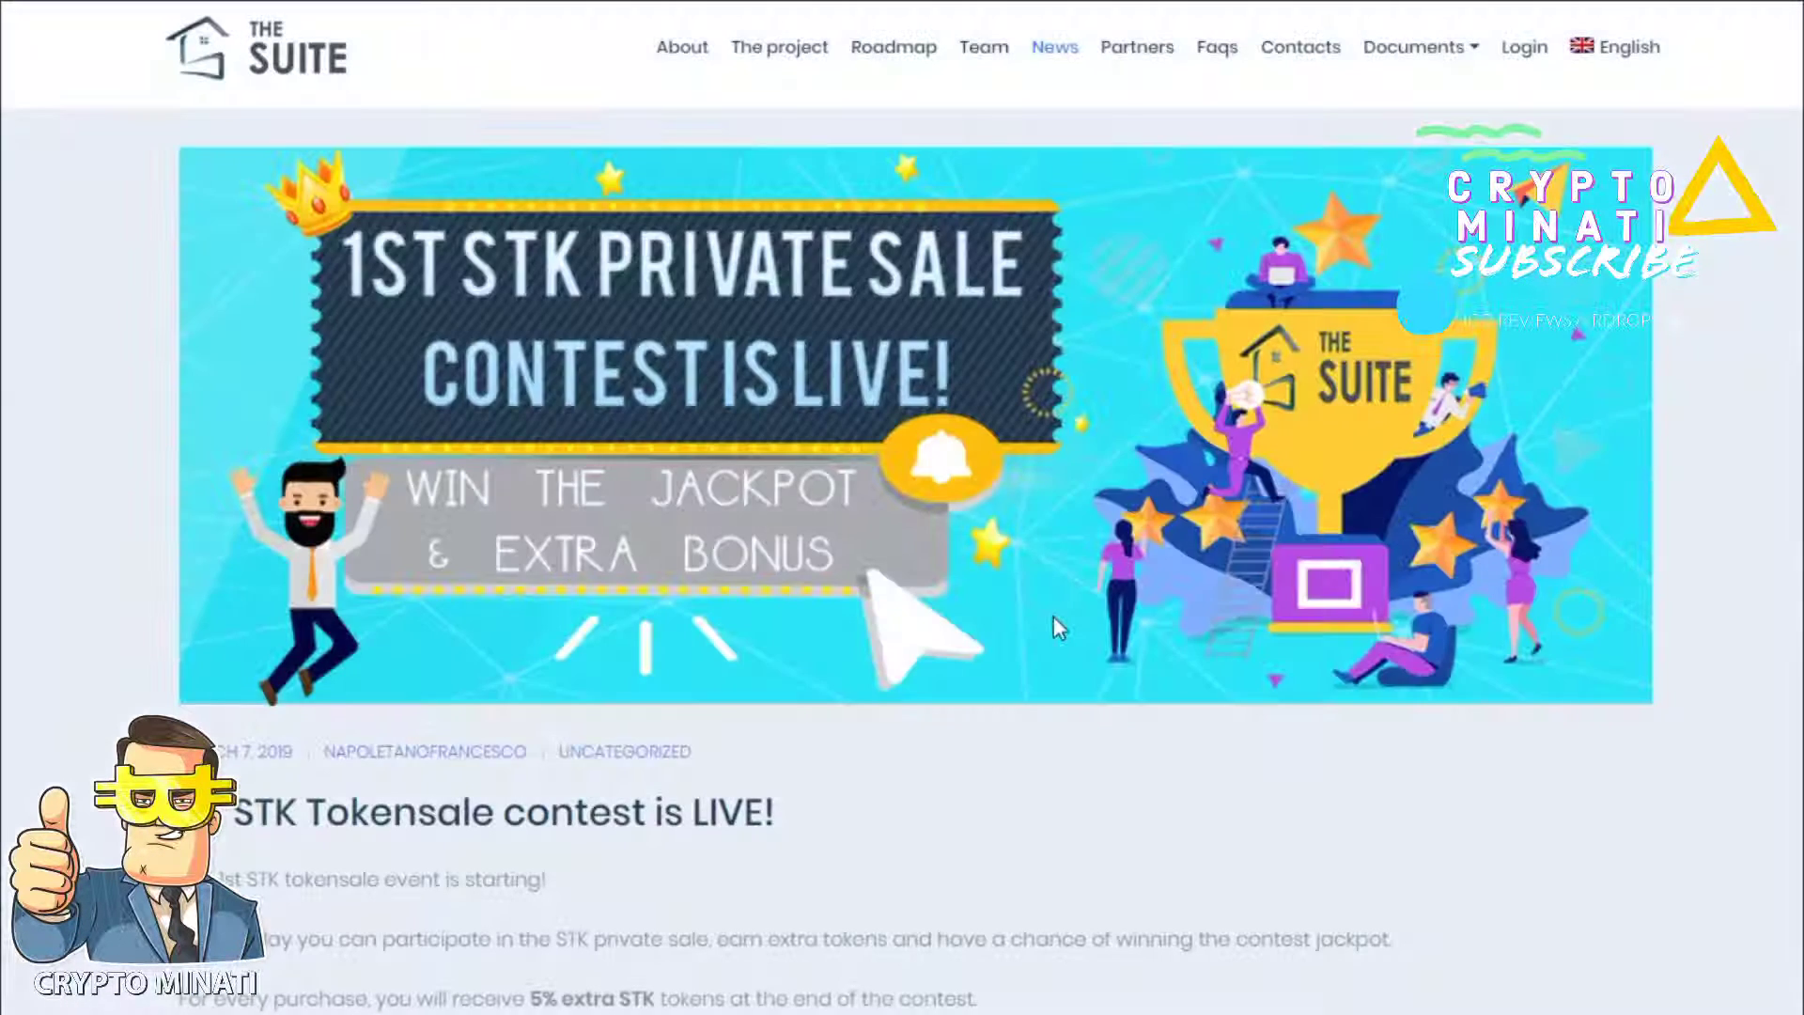
scroll(1053, 616, "down", 3)
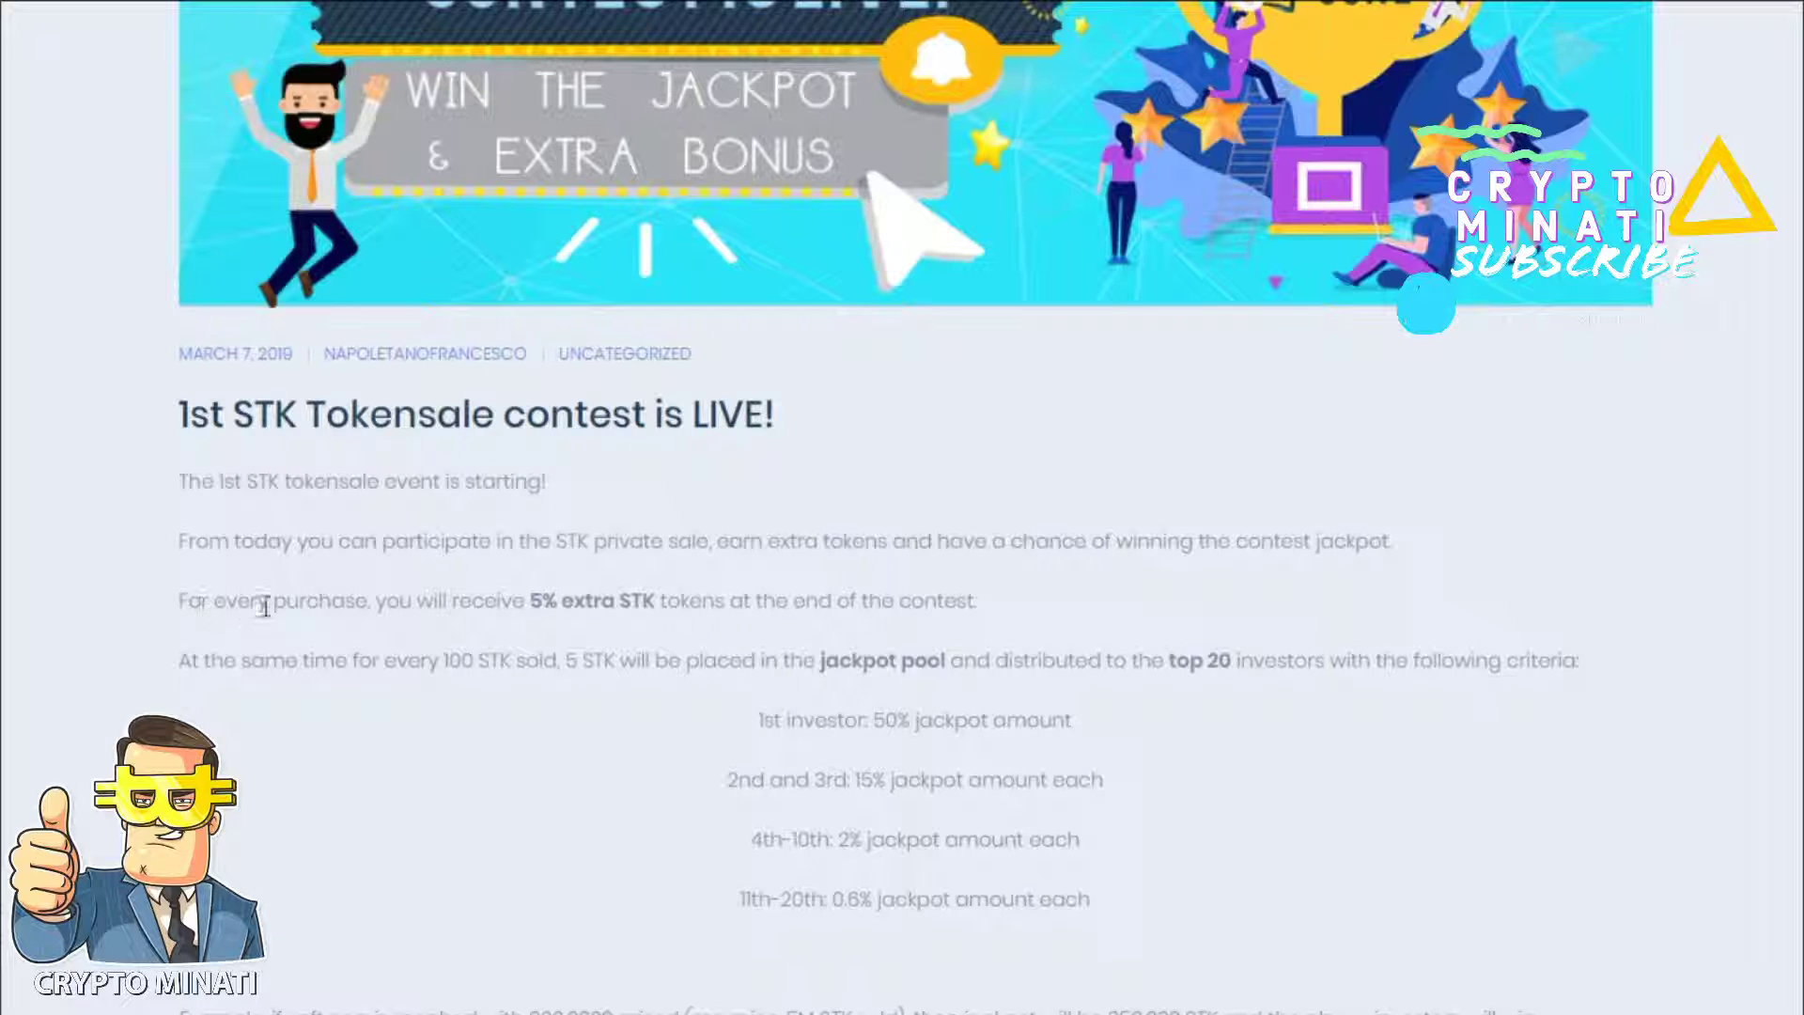
scroll(642, 884, "down", 1)
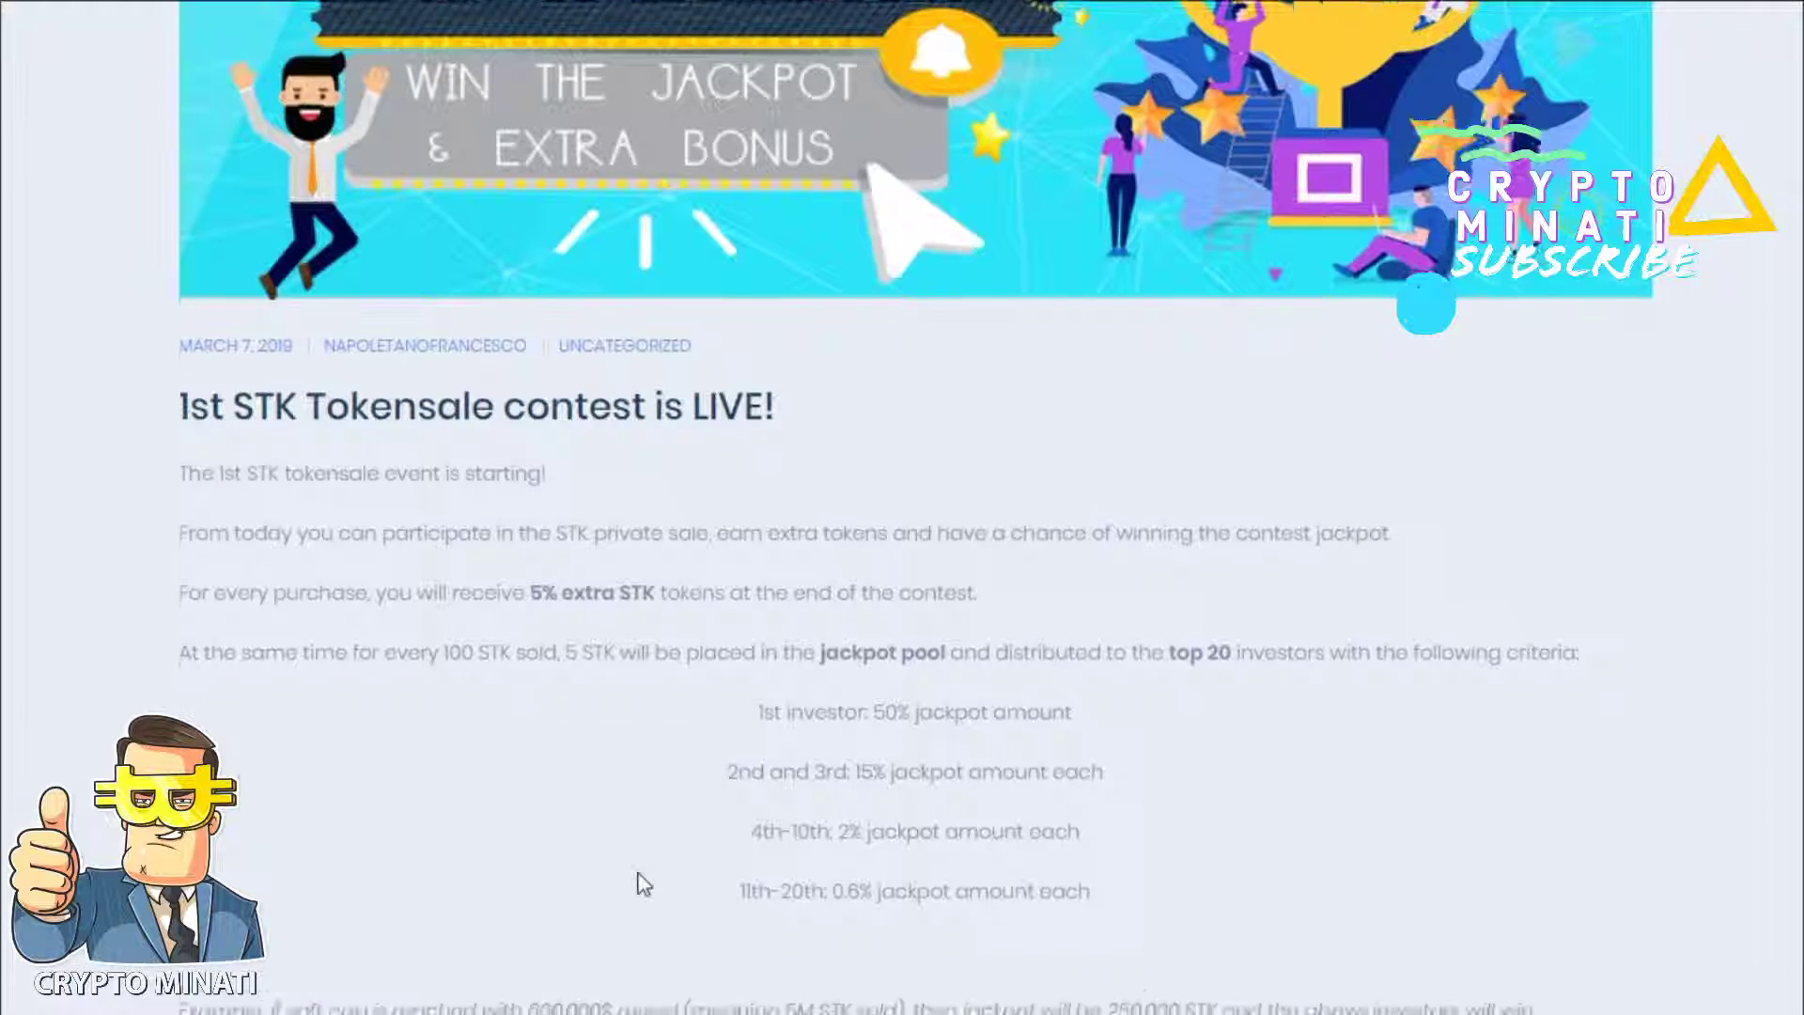
scroll(642, 884, "down", 3)
scroll(642, 885, "down", 1)
scroll(641, 883, "down", 2)
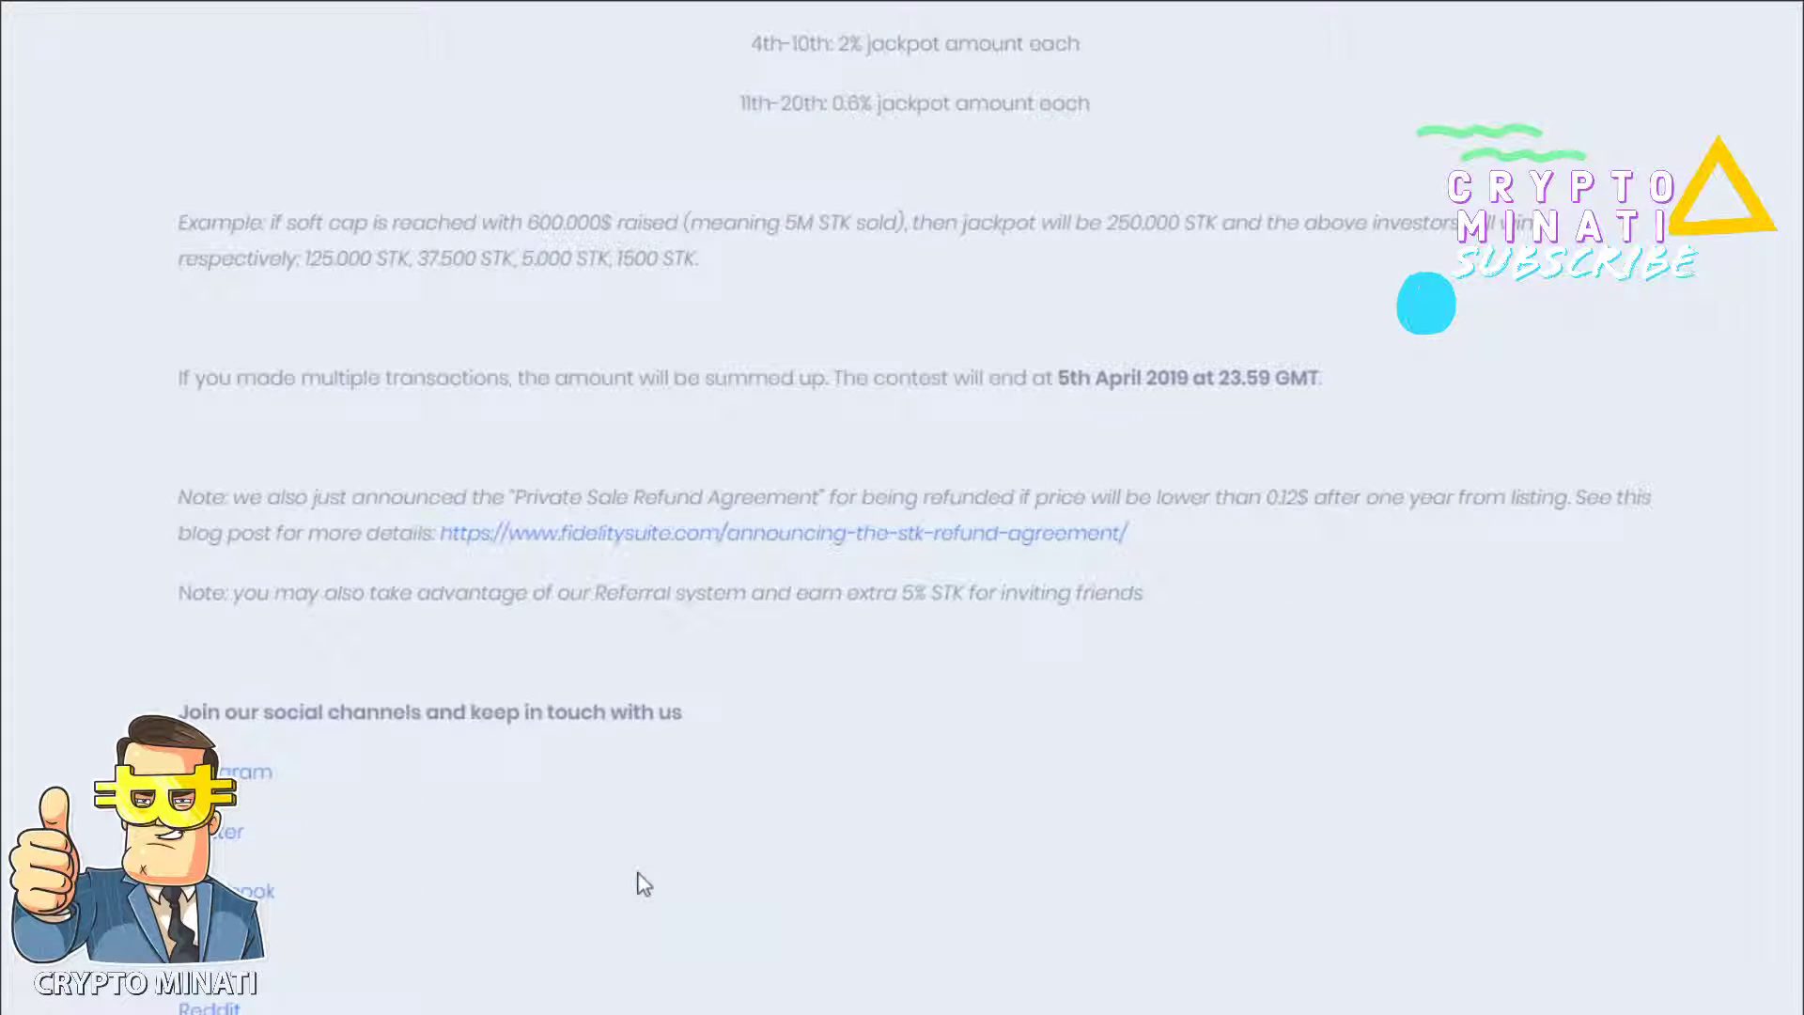
scroll(524, 709, "up", 2)
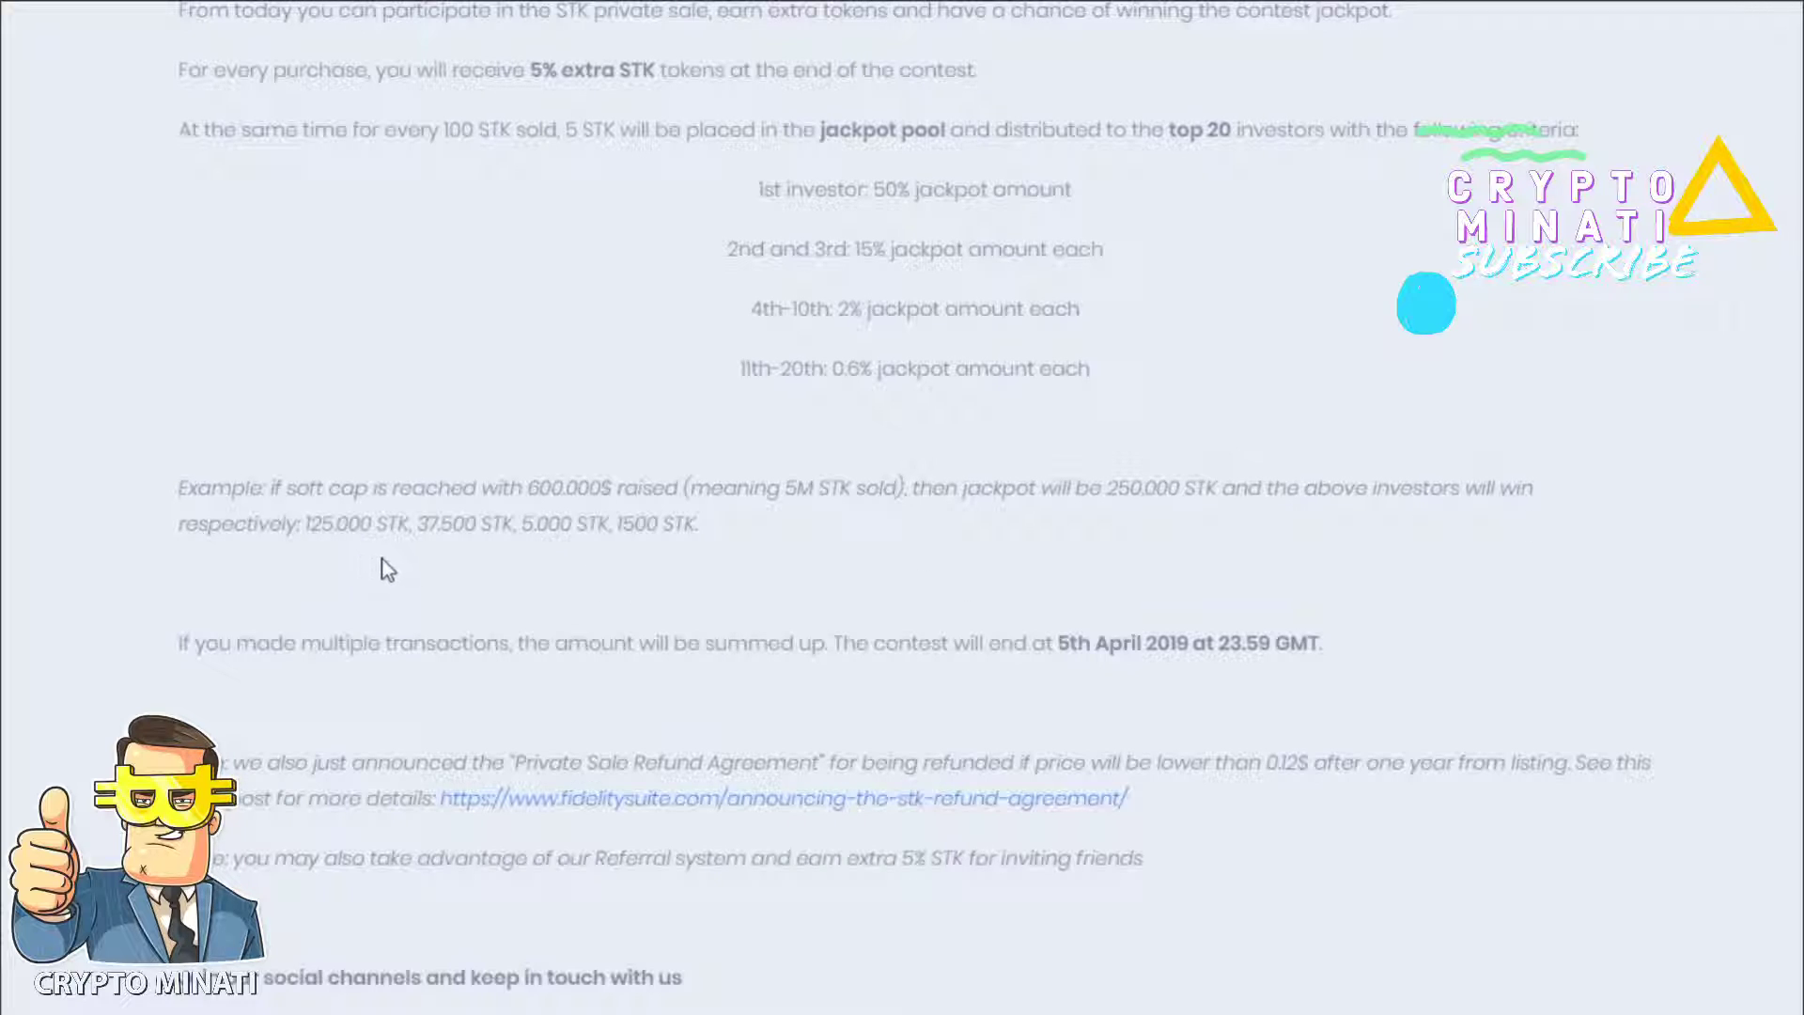
scroll(637, 689, "down", 5)
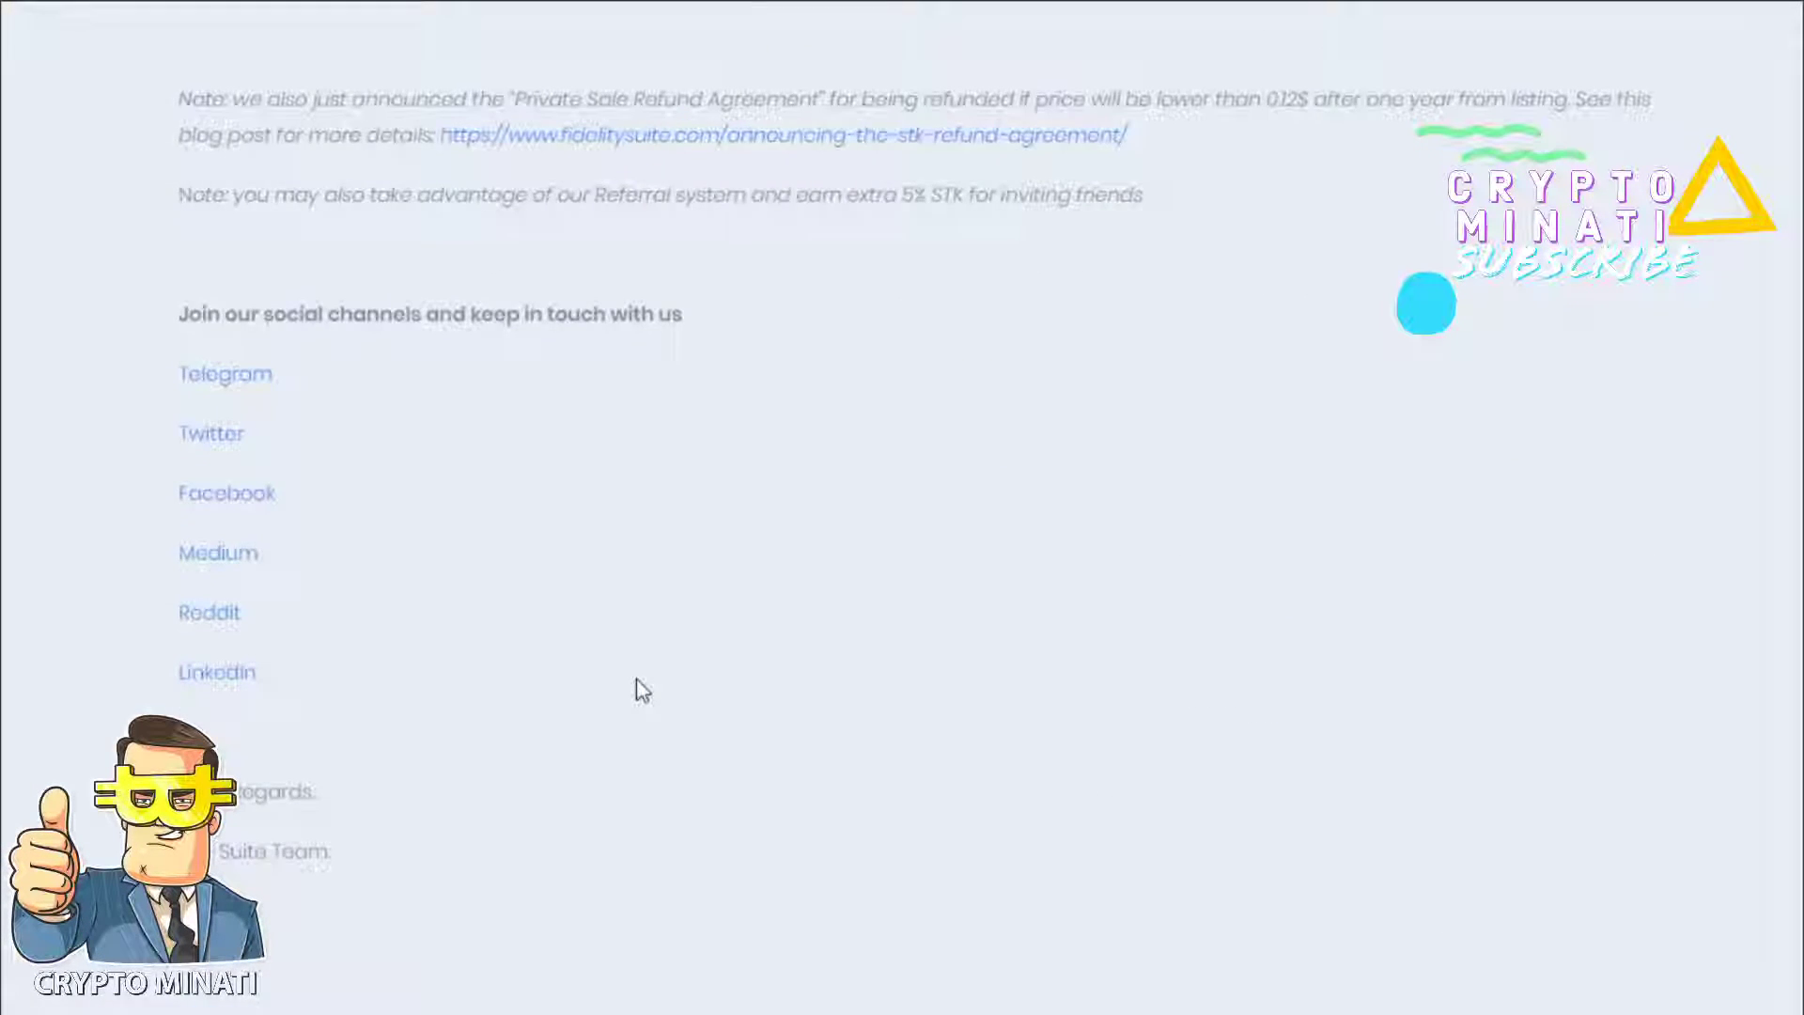
scroll(635, 690, "down", 3)
scroll(636, 690, "up", 3)
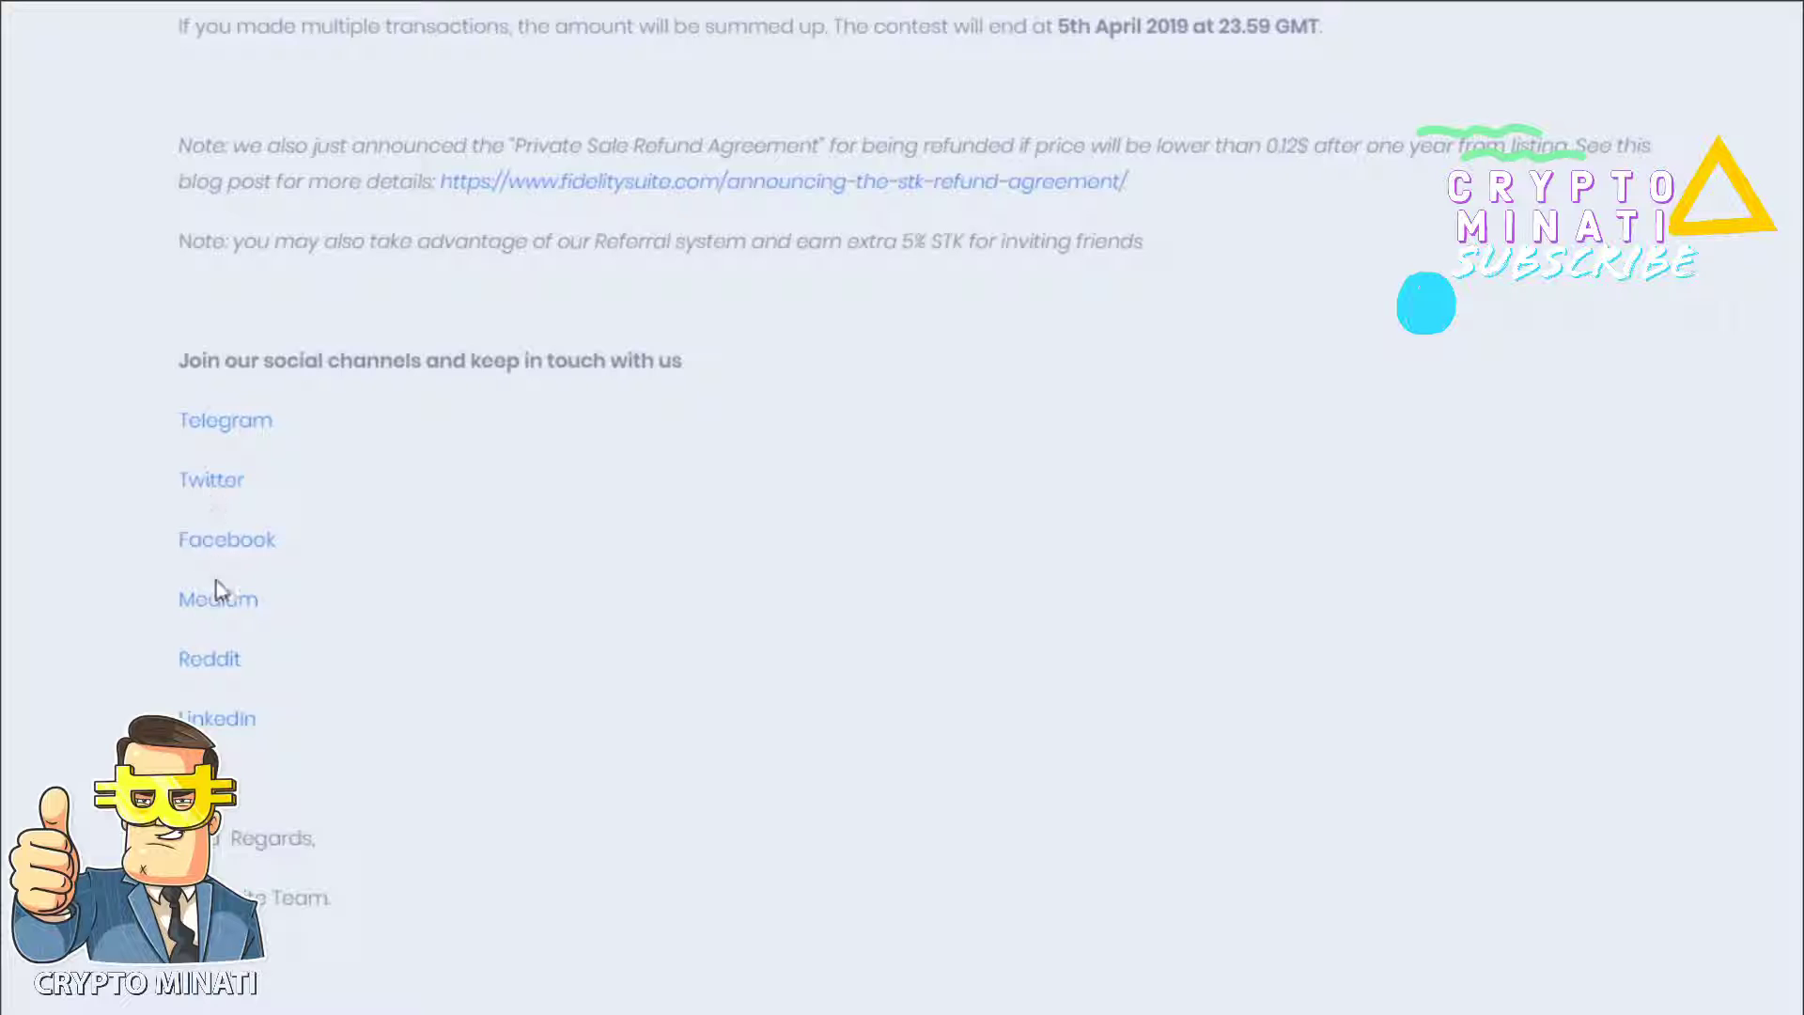
scroll(446, 762, "down", 3)
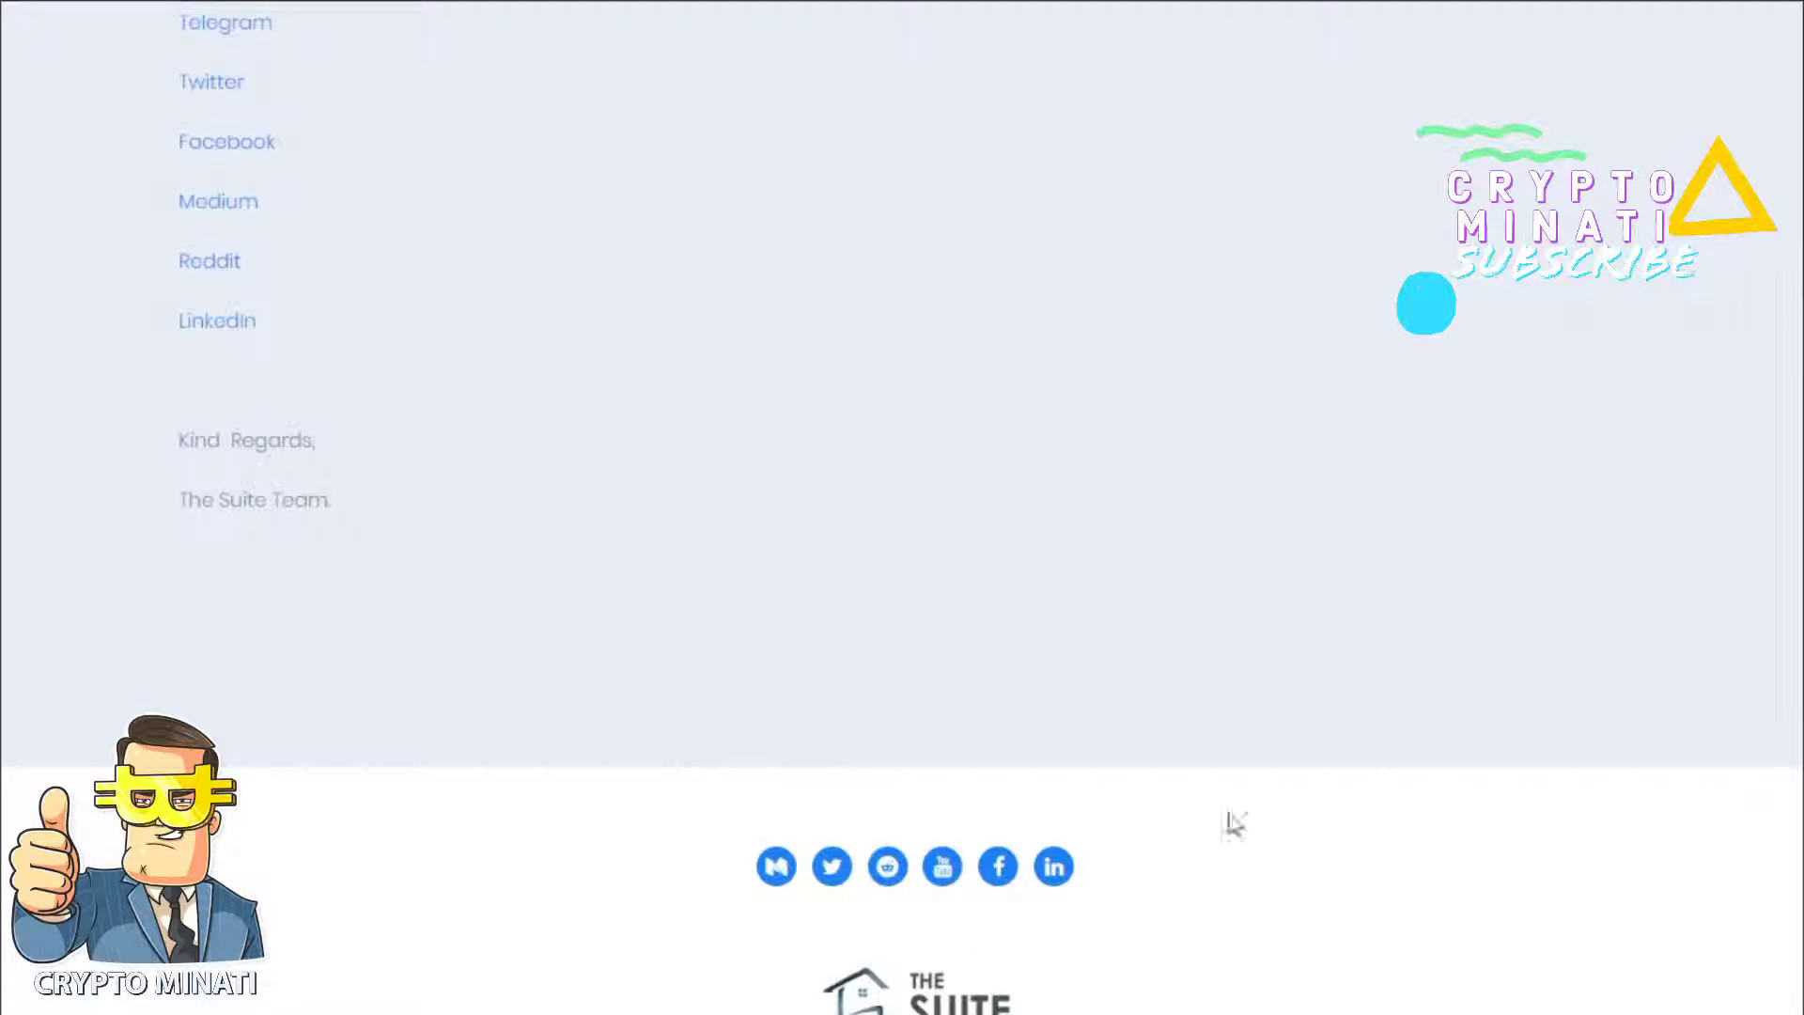